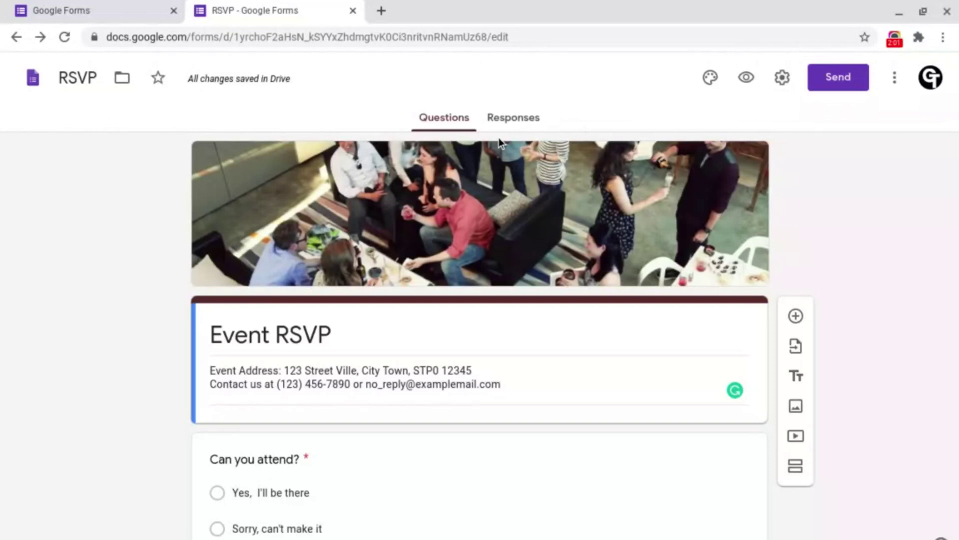
On the Responses tab, turn off Accepting responses so the form shows its closed message.
{"action": "left_click", "coordinate": [514, 117]}
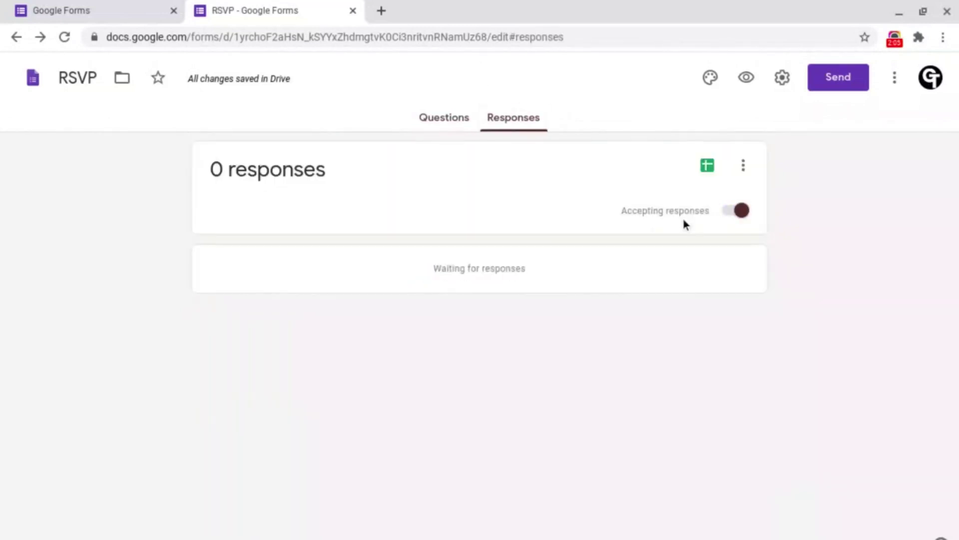
{"action": "left_click", "coordinate": [730, 214]}
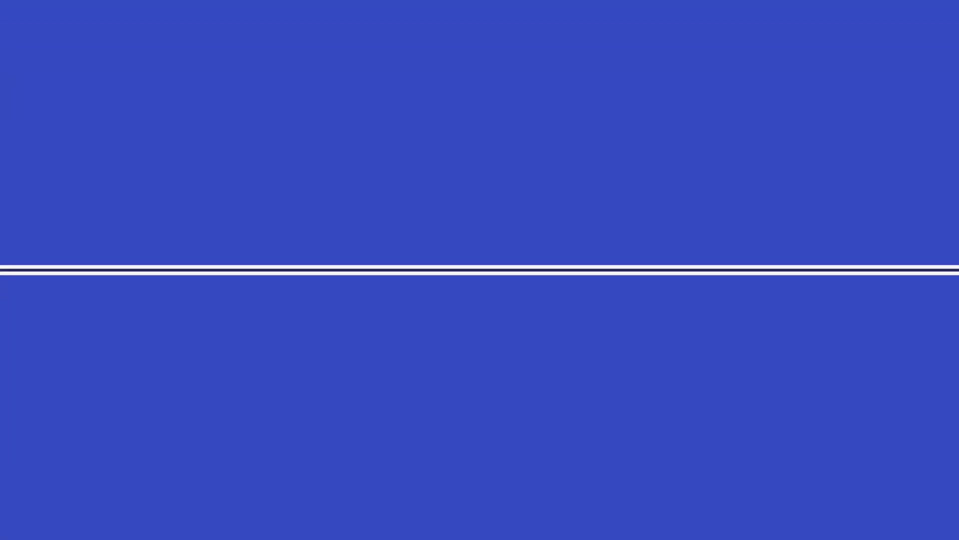
Turn Accepting responses back on and open formLimiter's page in the Add-ons Marketplace.
{"action": "left_click", "coordinate": [736, 210]}
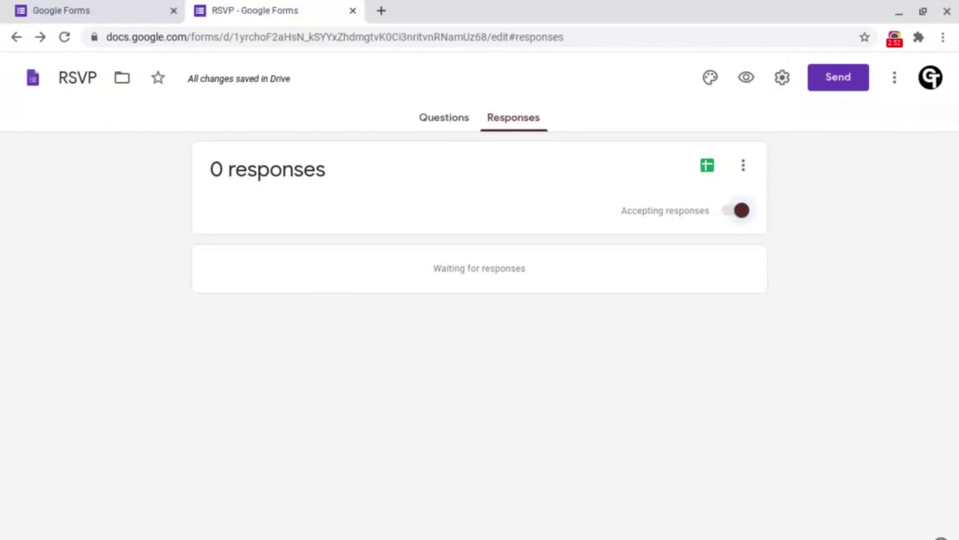
{"action": "left_click", "coordinate": [895, 80]}
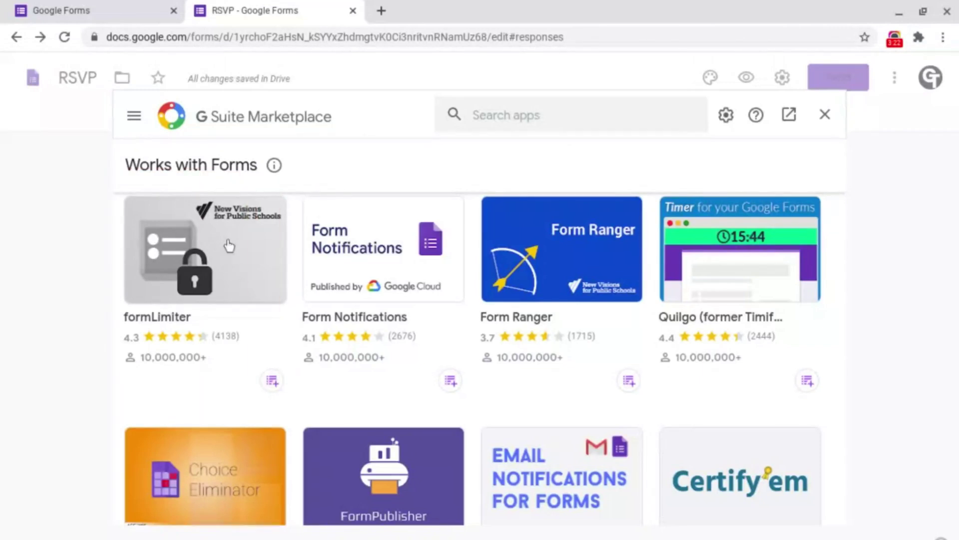
{"action": "left_click", "coordinate": [526, 104]}
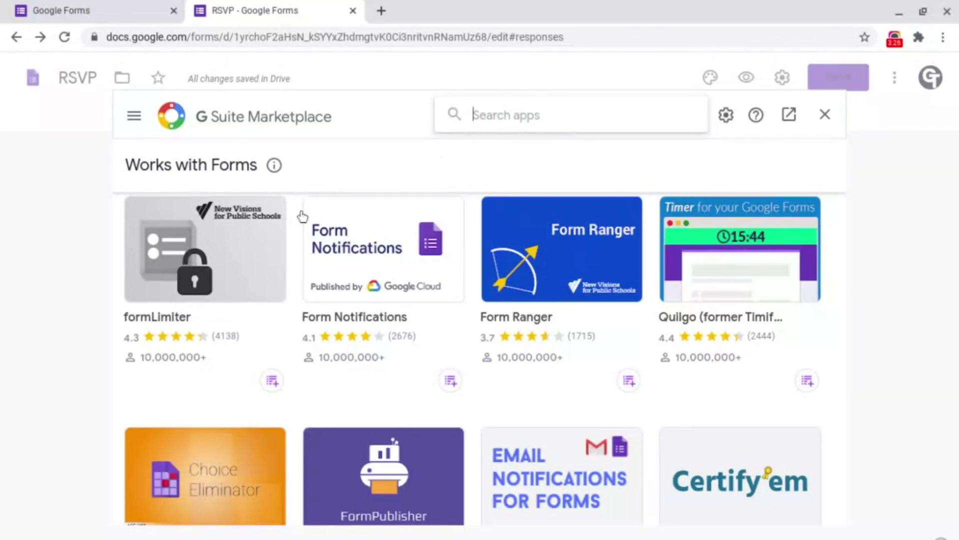
{"action": "left_click", "coordinate": [270, 224]}
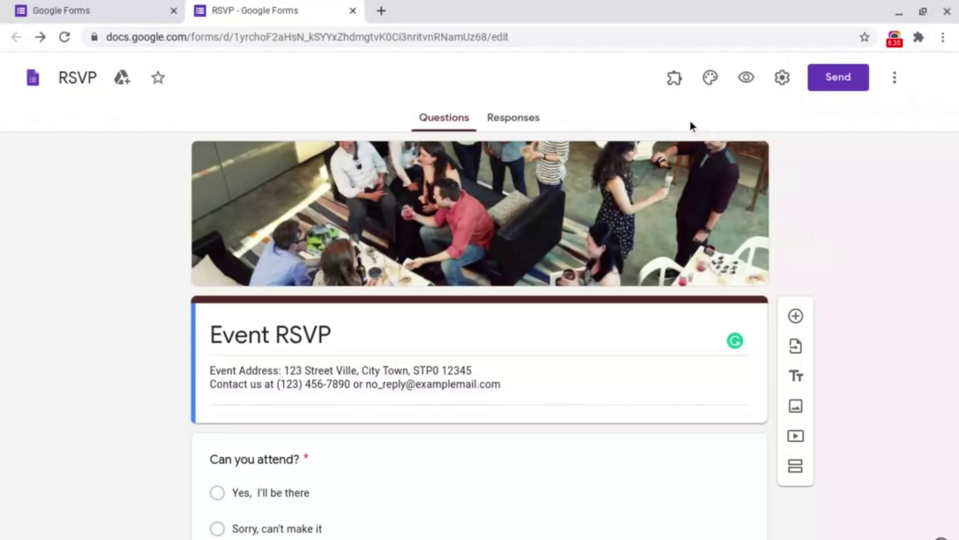
Open formLimiter's Set limit panel from the Add-ons menu and expand the Limit Type list.
{"action": "left_click", "coordinate": [674, 79]}
{"action": "left_click", "coordinate": [675, 79]}
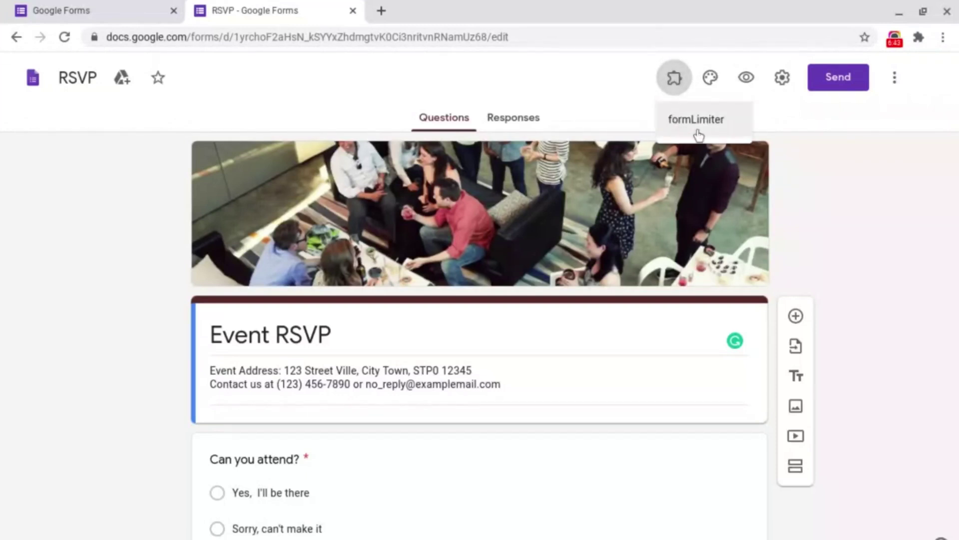
{"action": "left_click", "coordinate": [700, 121]}
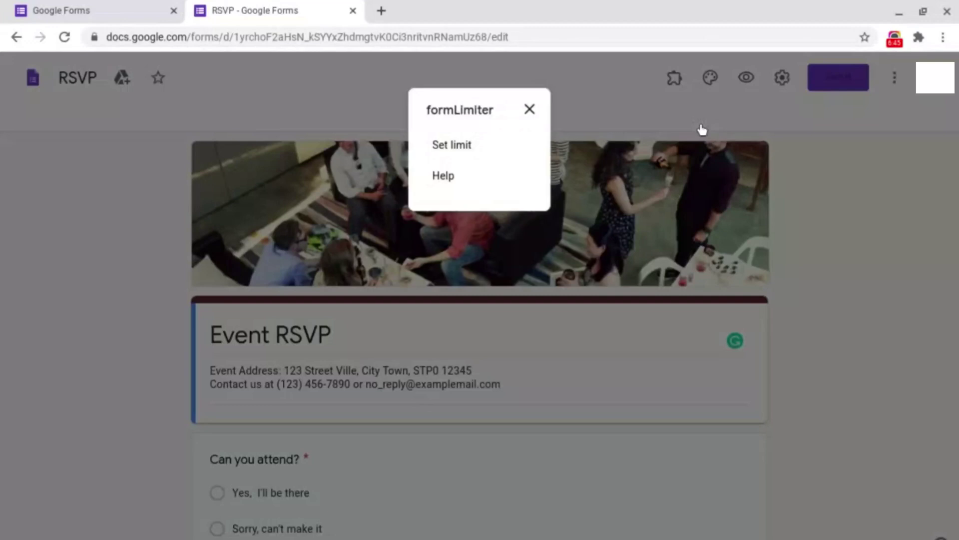
{"action": "left_click", "coordinate": [452, 150]}
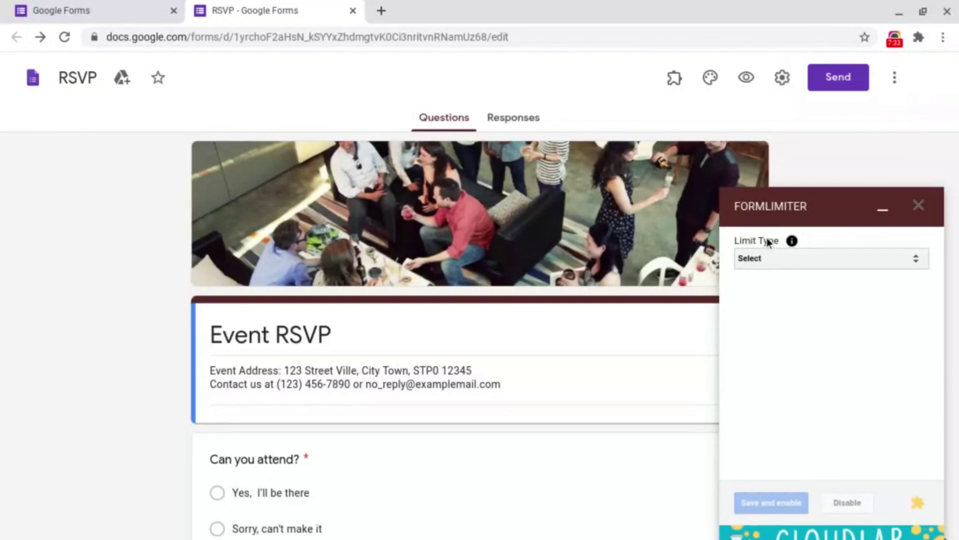
{"action": "left_click", "coordinate": [767, 256]}
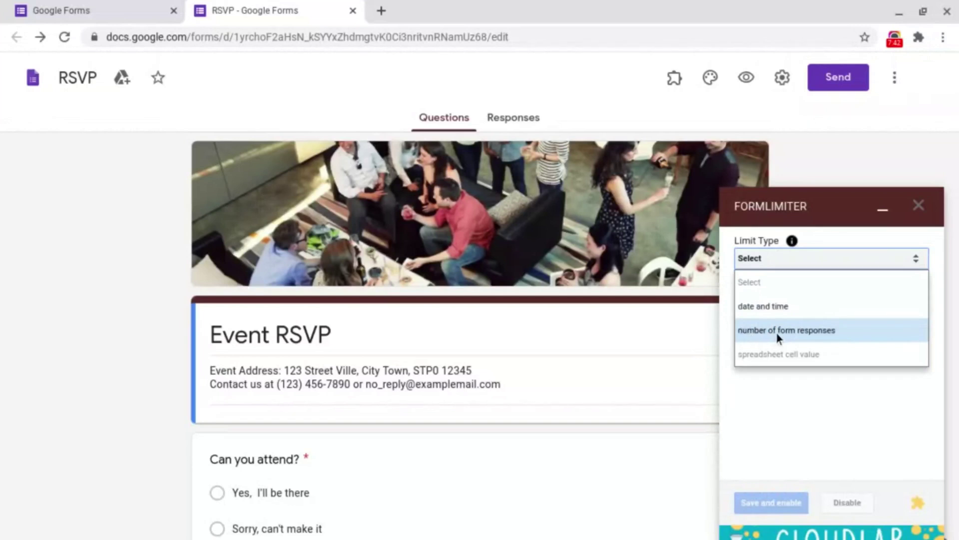
Limit the form by date and time, closing on 09/01/2020 at 10:00 AM.
{"action": "left_click", "coordinate": [763, 307]}
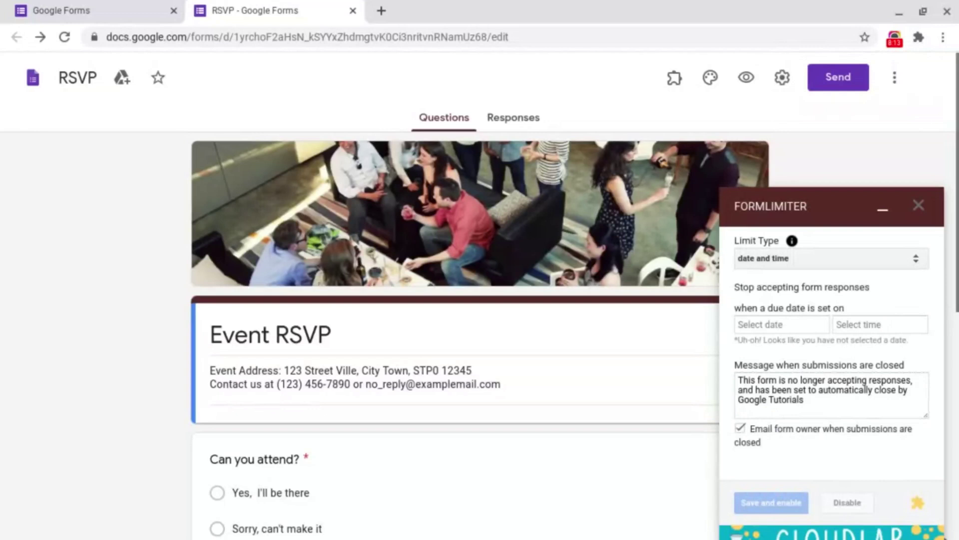
{"action": "left_click", "coordinate": [775, 325]}
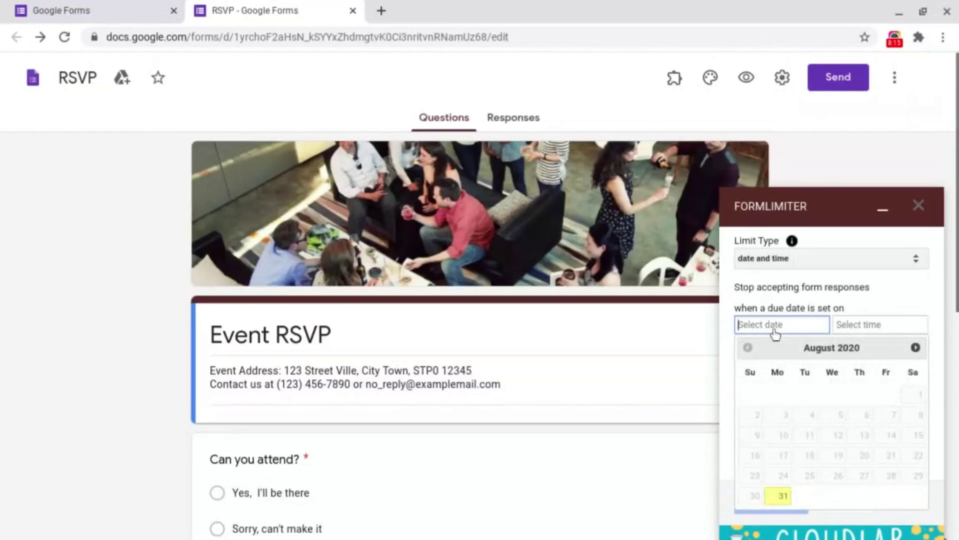
{"action": "left_click", "coordinate": [916, 348]}
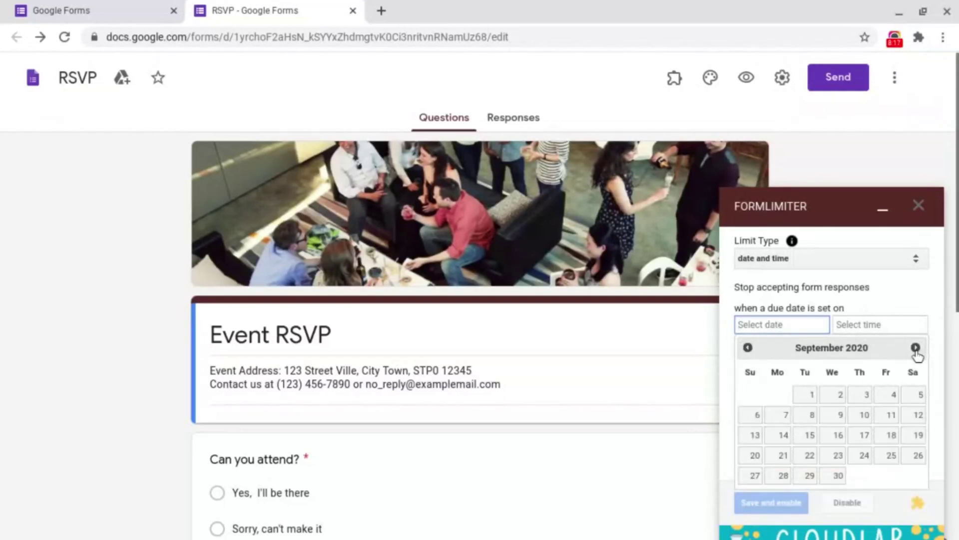
{"action": "left_click", "coordinate": [811, 397]}
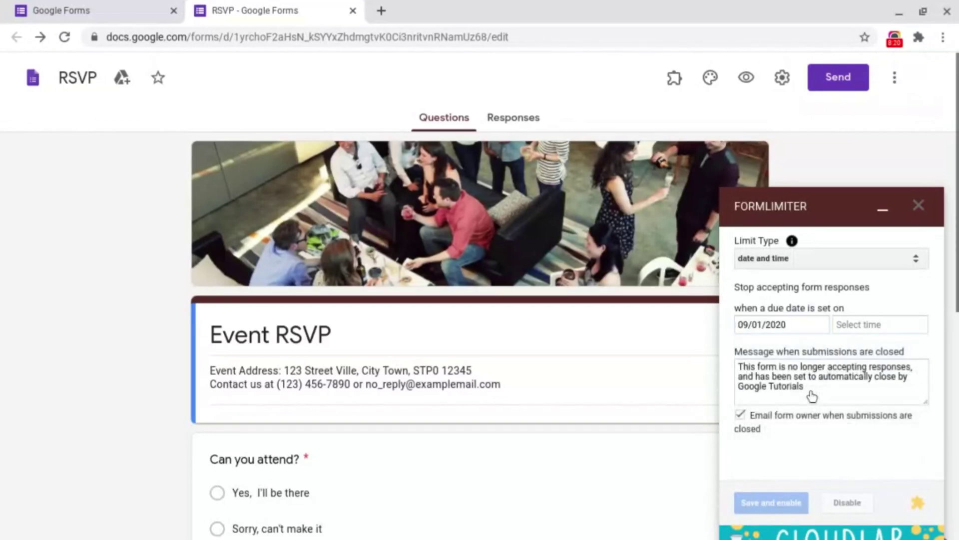
{"action": "left_click", "coordinate": [865, 326]}
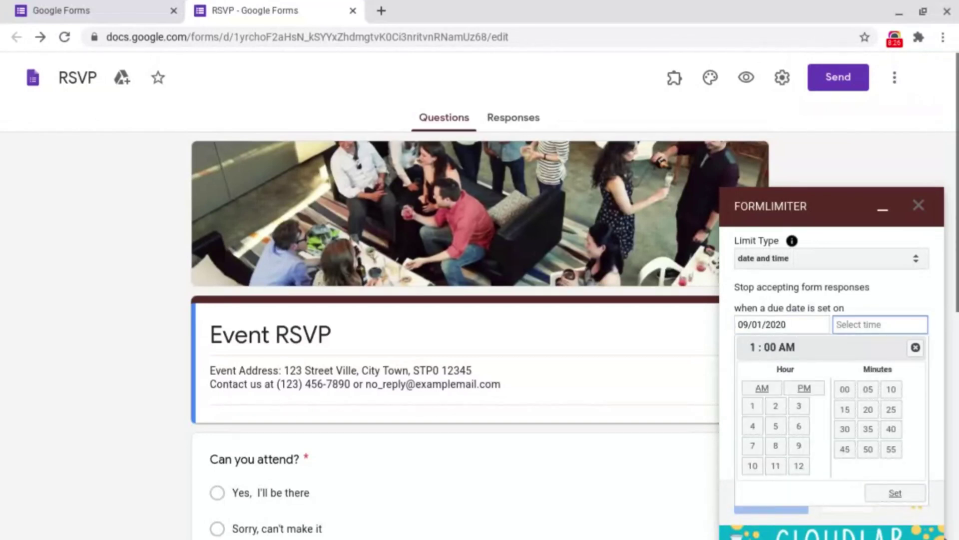
{"action": "left_click", "coordinate": [753, 465]}
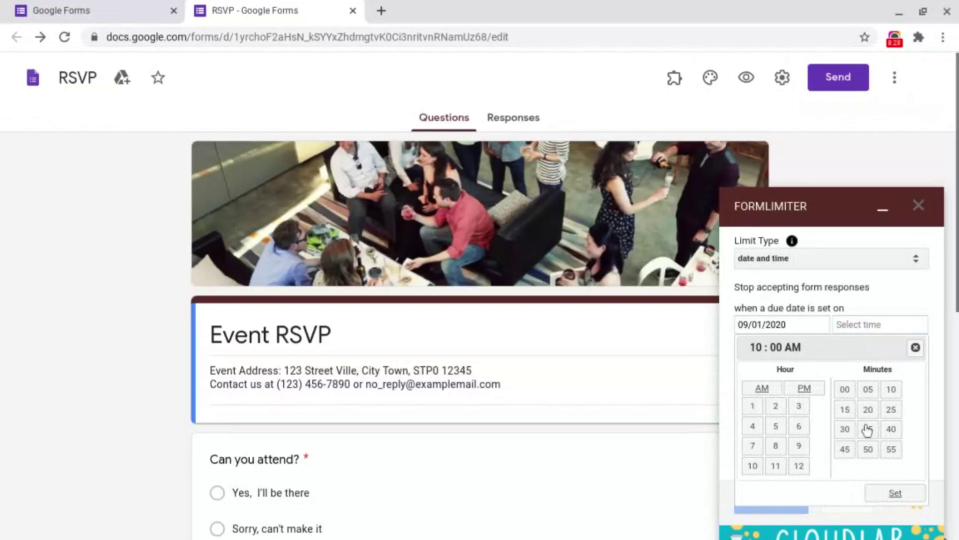
{"action": "left_click", "coordinate": [894, 493]}
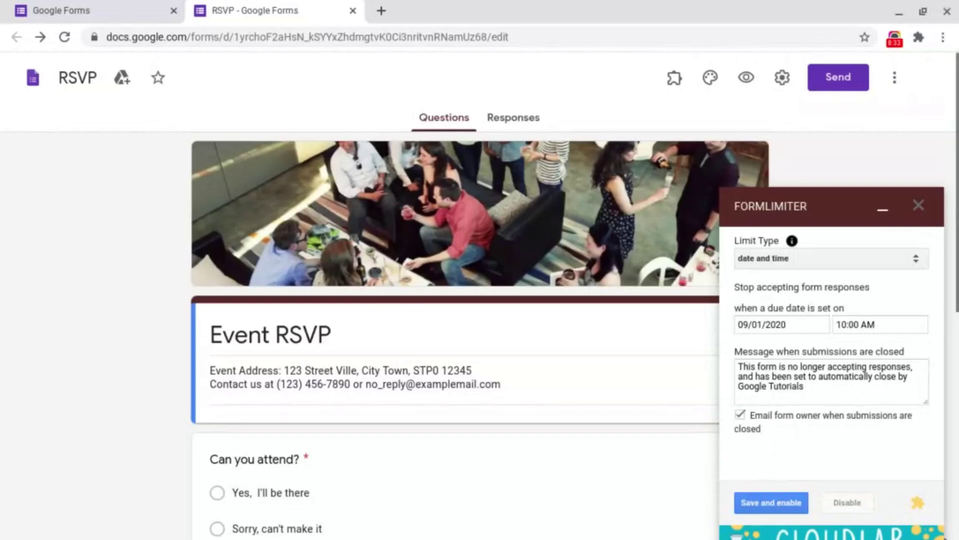
Save and enable the date-and-time limit, then change Limit Type to number of form responses.
{"action": "left_click", "coordinate": [767, 505]}
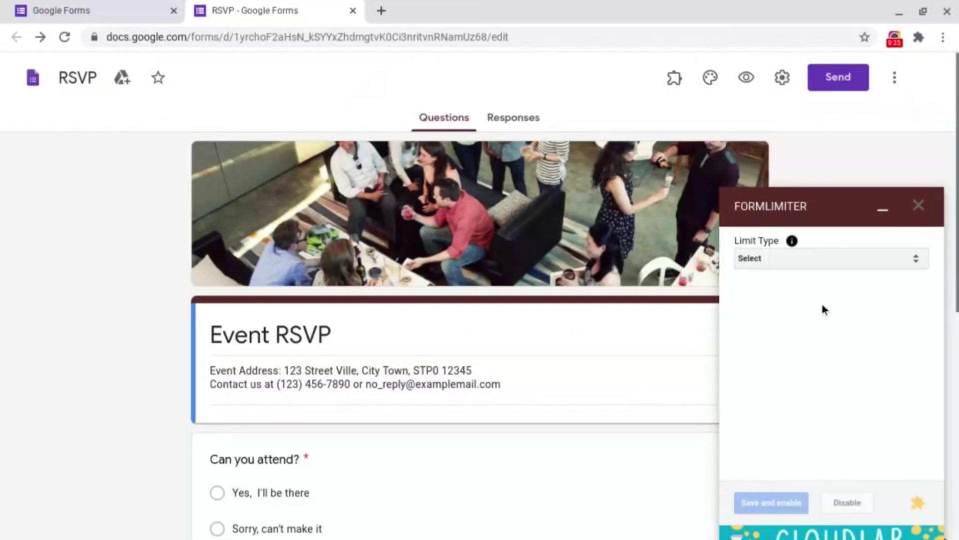
{"action": "left_click", "coordinate": [815, 268]}
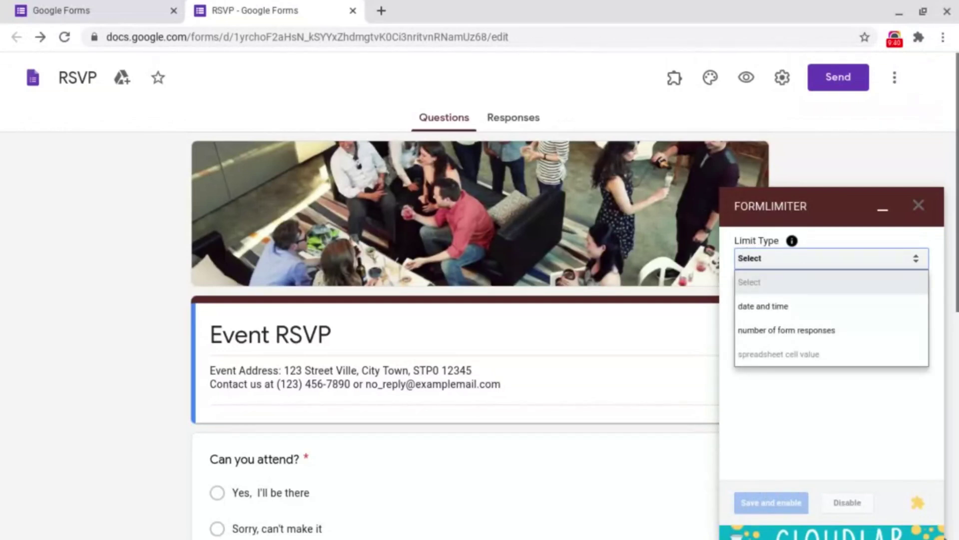
{"action": "left_click", "coordinate": [781, 331]}
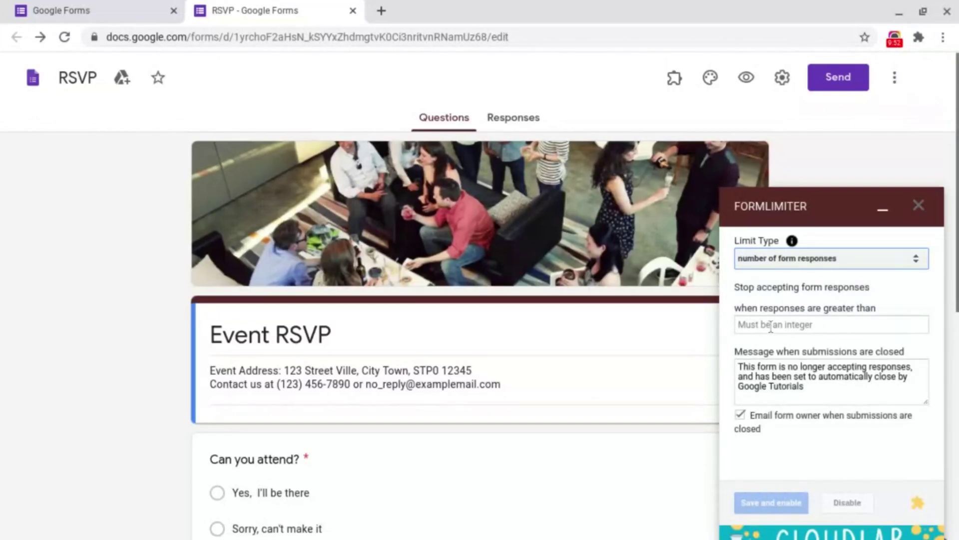
Cap responses at 5, save and enable it, then disable the limit.
{"action": "key", "text": "Tab"}
{"action": "type", "text": "5"}
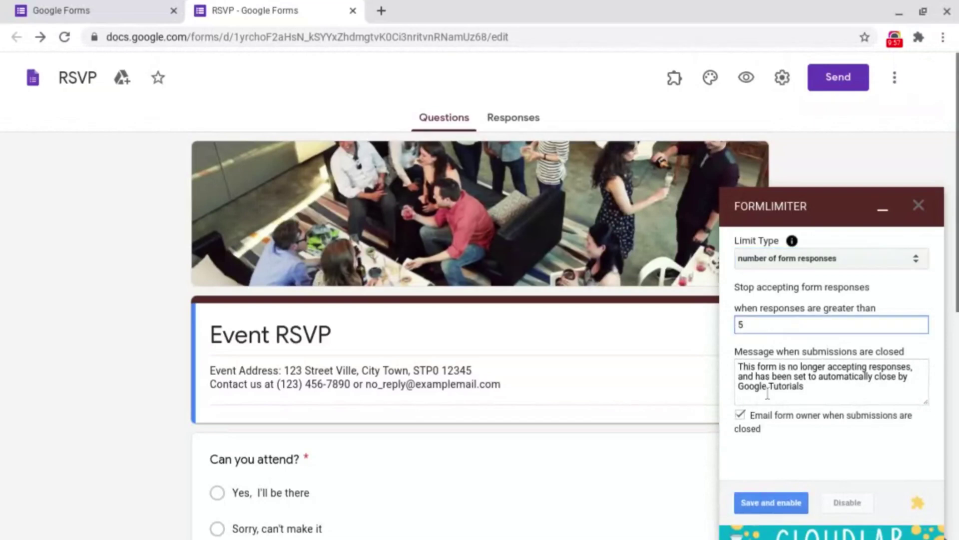
{"action": "left_click", "coordinate": [757, 504]}
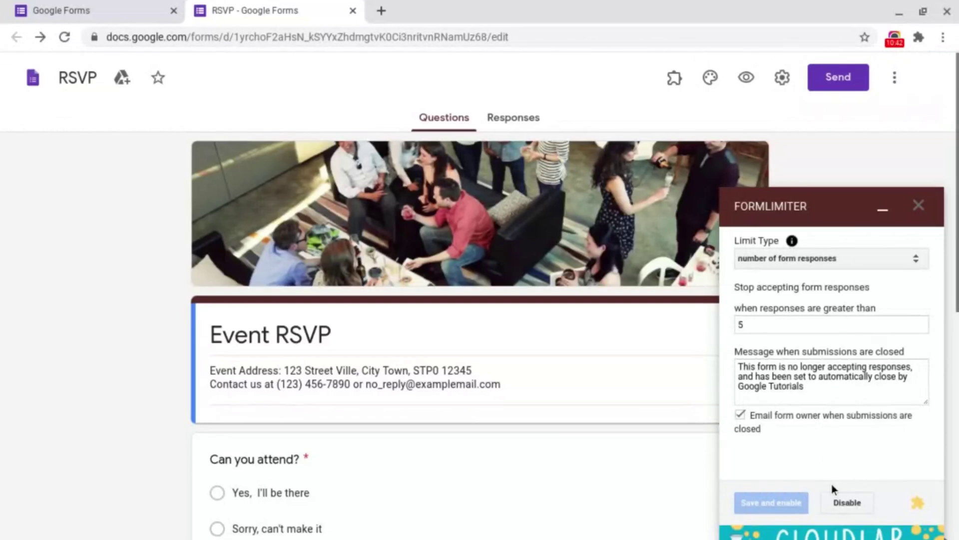
{"action": "left_click", "coordinate": [846, 504]}
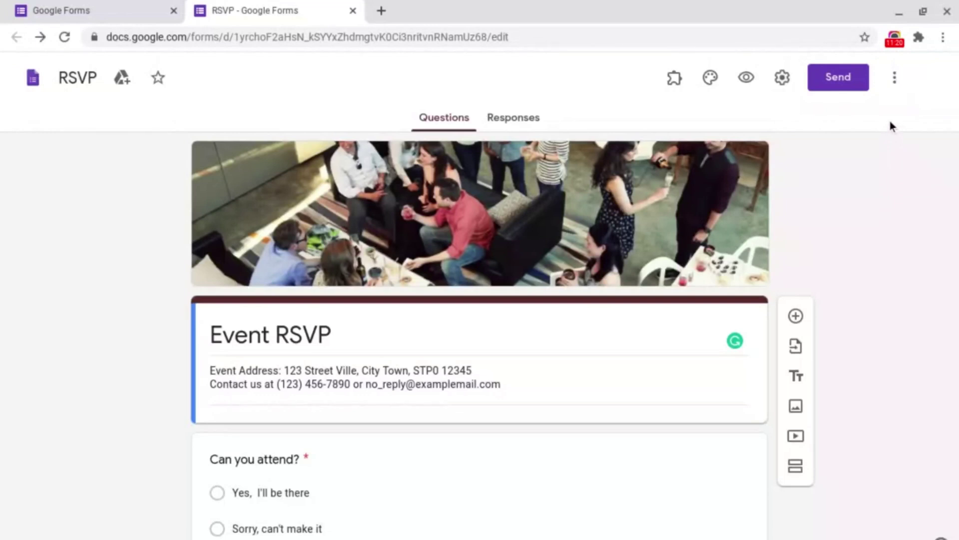
Find Quilgo (former Timify.me) among the Marketplace add-ons and open it to install.
{"action": "left_click", "coordinate": [895, 78]}
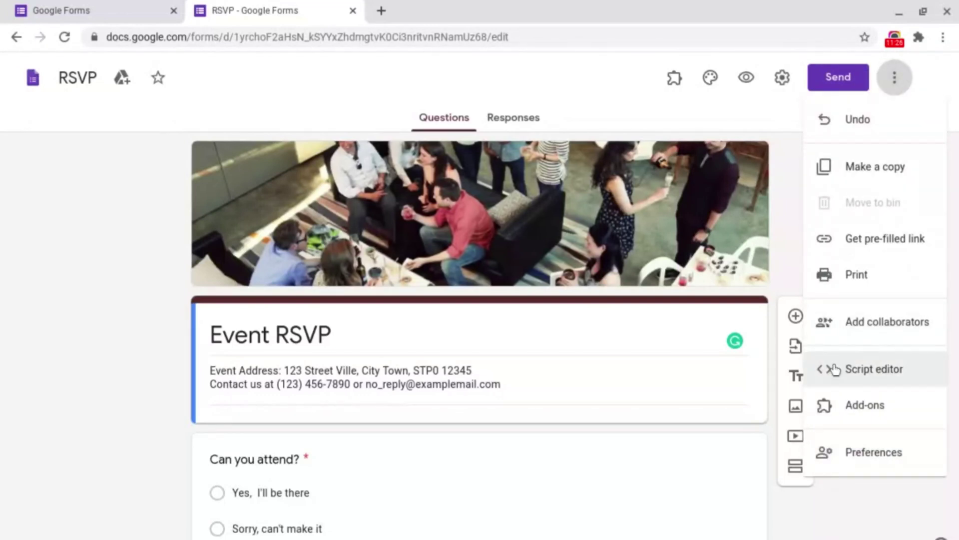
{"action": "left_click", "coordinate": [851, 407]}
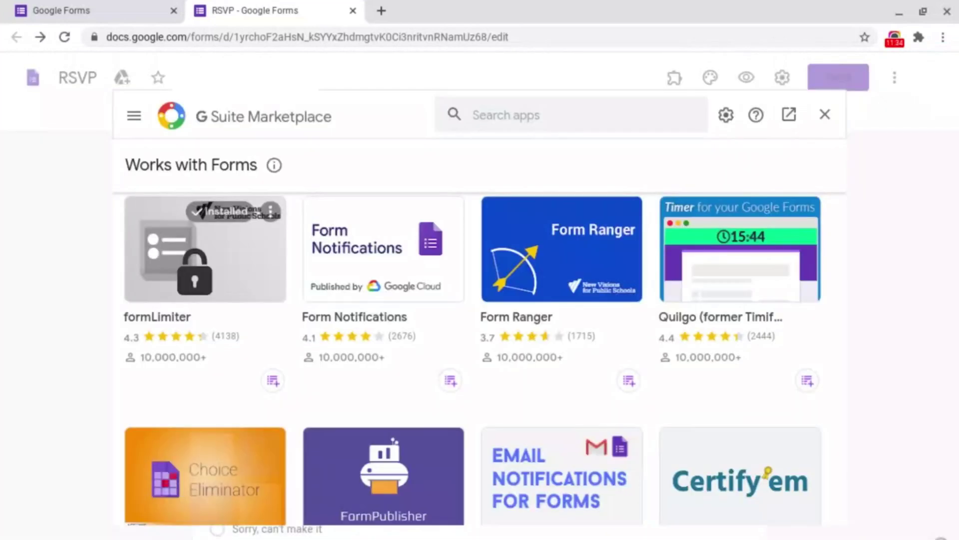
{"action": "left_click", "coordinate": [747, 272]}
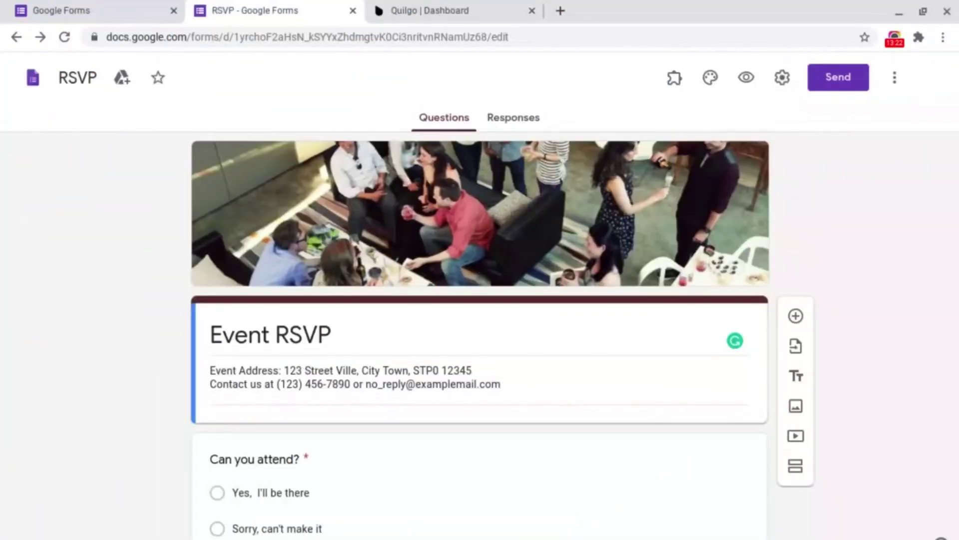
Launch Quilgo, go to its dashboard for this form, and start creating tests.
{"action": "left_click", "coordinate": [675, 80]}
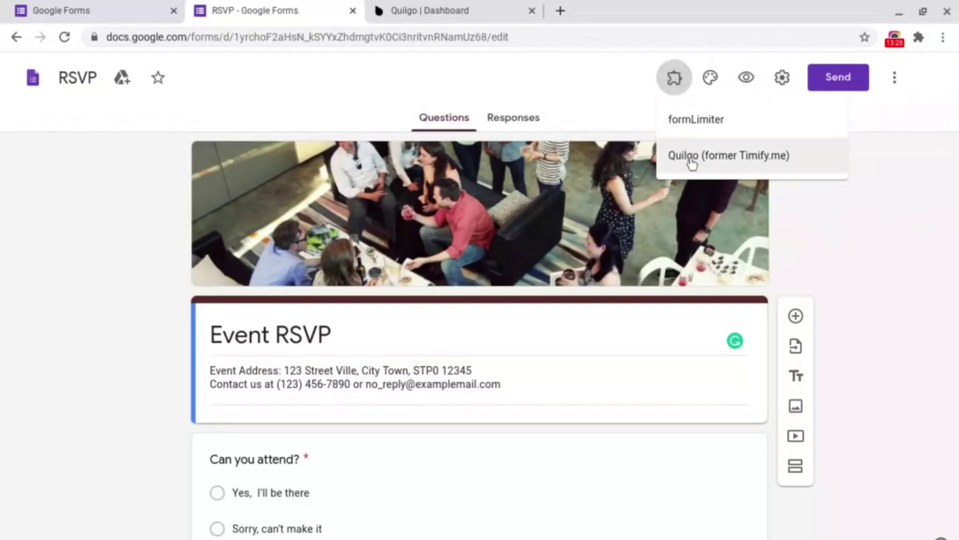
{"action": "left_click", "coordinate": [712, 157]}
{"action": "left_click", "coordinate": [415, 144]}
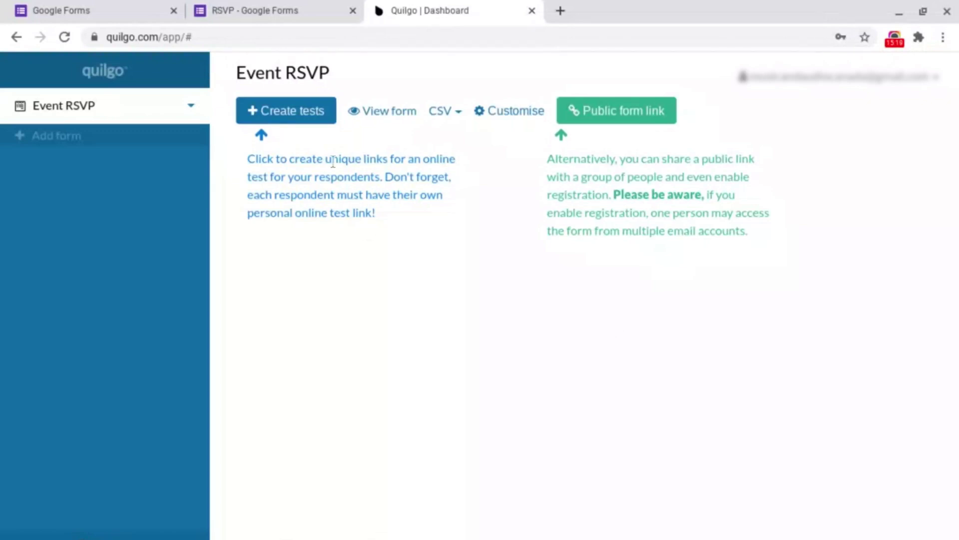
{"action": "left_click", "coordinate": [282, 120]}
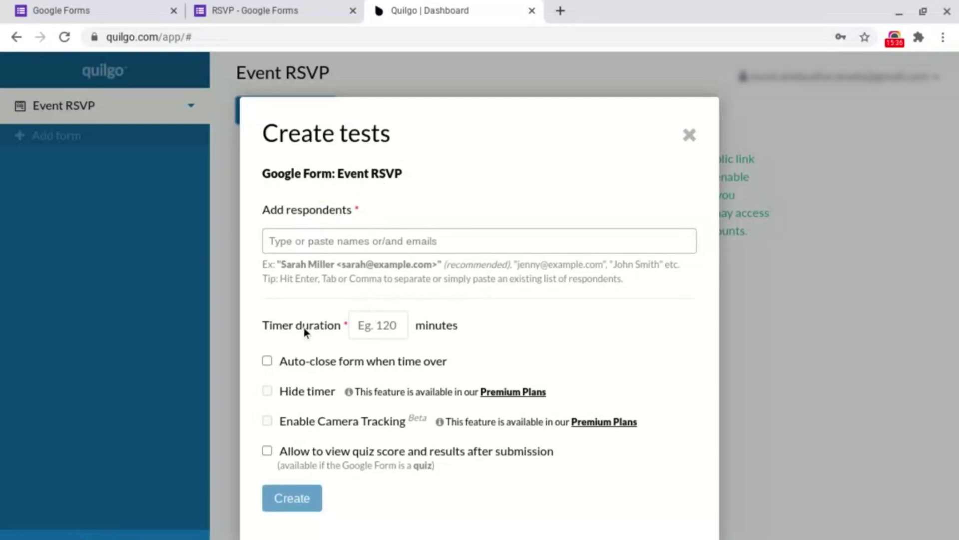
Set the timer duration to 3 minutes and paste in a respondent's e-mail.
{"action": "left_click", "coordinate": [377, 331]}
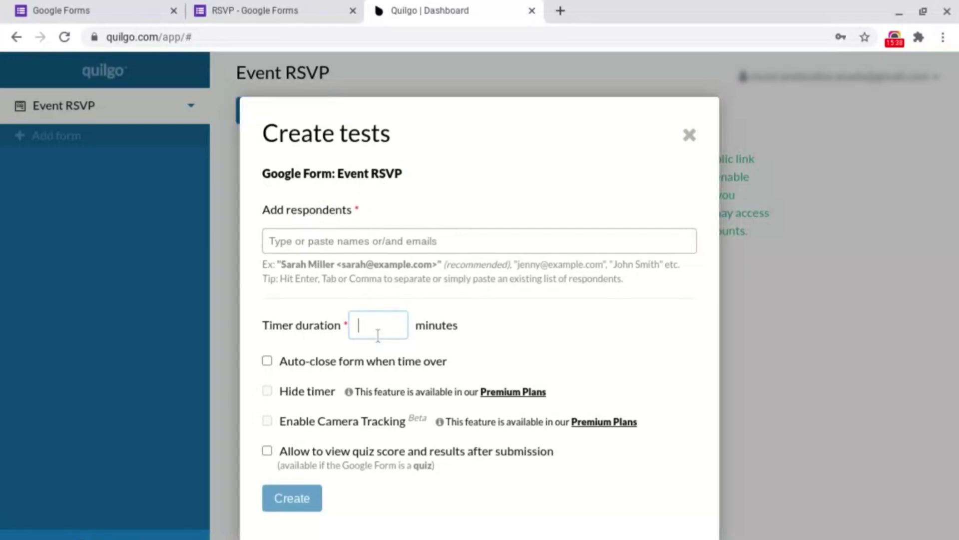
{"action": "type", "text": "3"}
{"action": "left_click", "coordinate": [467, 354]}
{"action": "key", "text": "ctrl+v"}
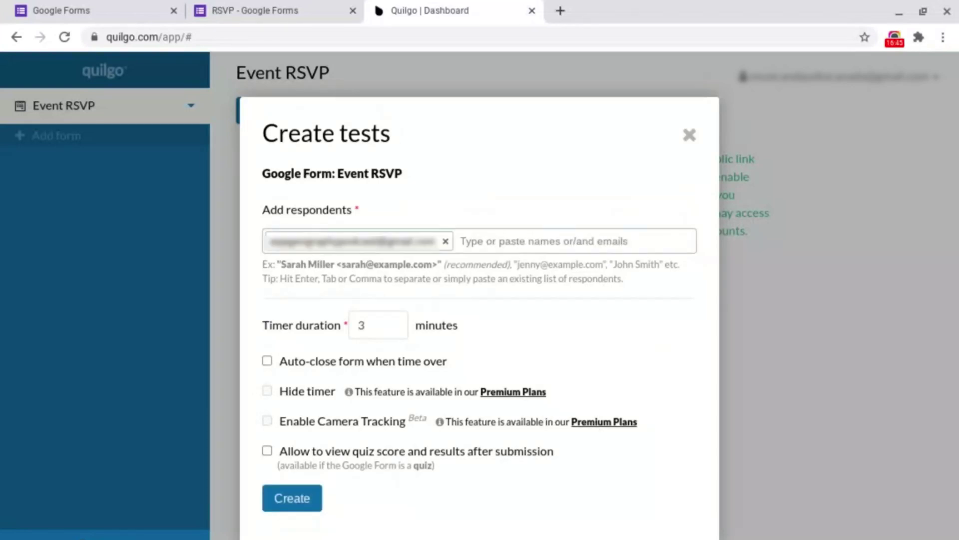
Create the timed test and scroll through the opened RSVP form as its countdown runs.
{"action": "left_click", "coordinate": [302, 498]}
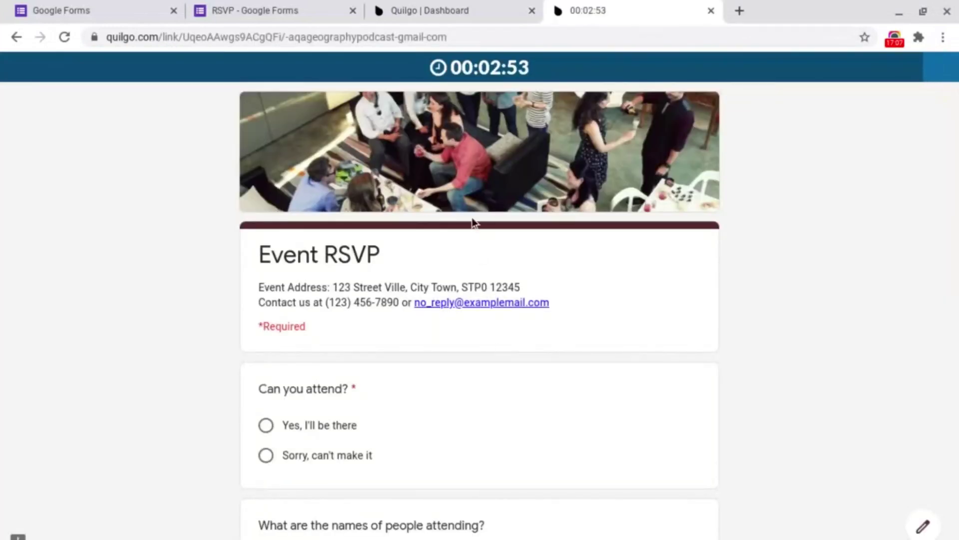
{"action": "scroll", "coordinate": [472, 220], "scroll_direction": "down", "scroll_amount": 8}
{"action": "scroll", "coordinate": [471, 222], "scroll_direction": "down", "scroll_amount": 3}
{"action": "scroll", "coordinate": [471, 222], "scroll_direction": "up", "scroll_amount": 10}
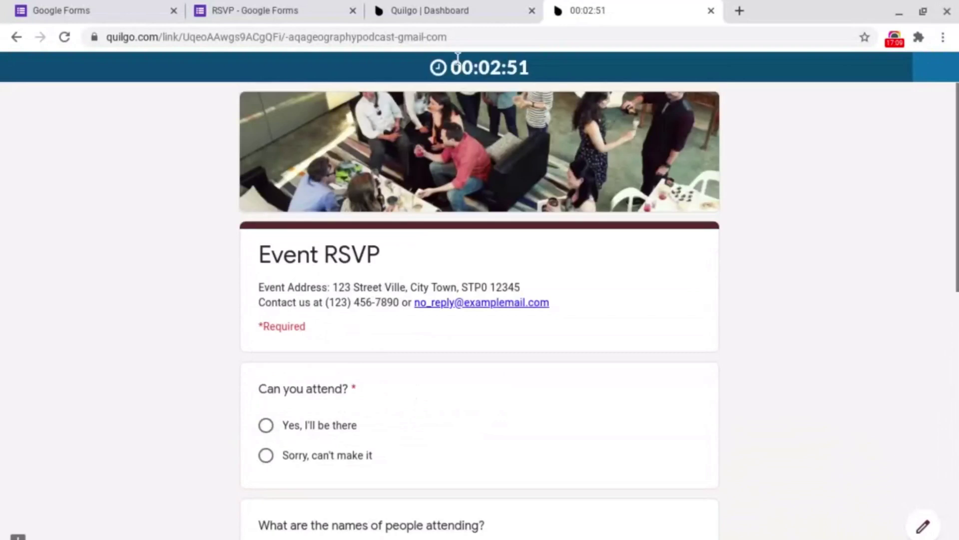